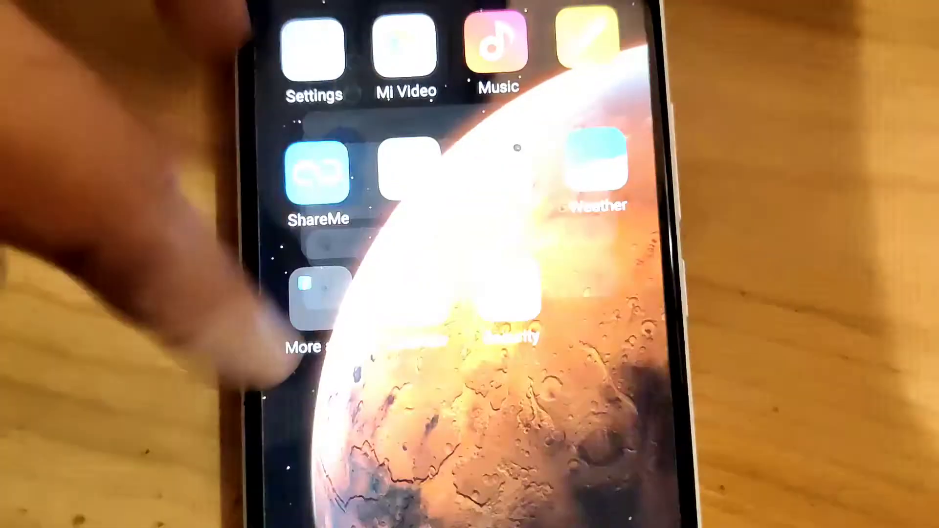
Step: From Settings' MIUI version entry, find the 564M MIUI V12.0.3.0 Stable update
left_click_drag(345, 8, 345, 294)
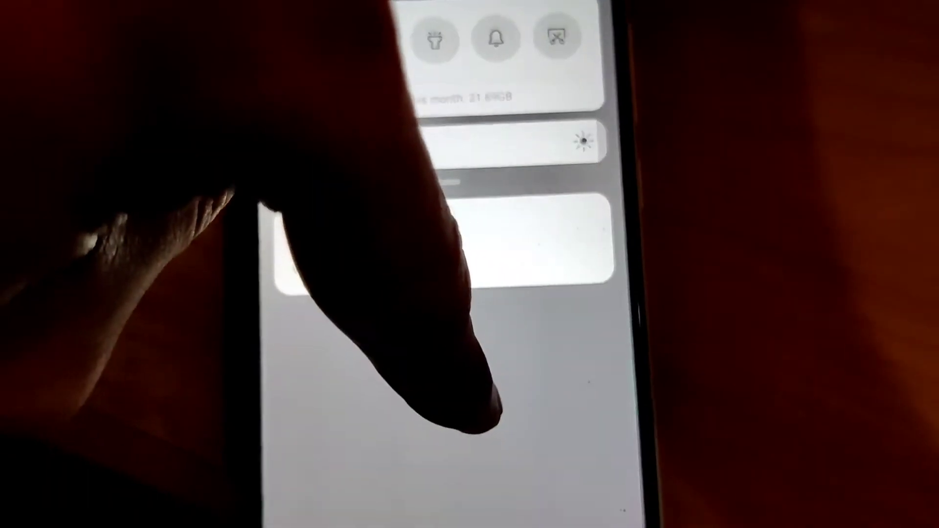
left_click_drag(482, 399, 441, 336)
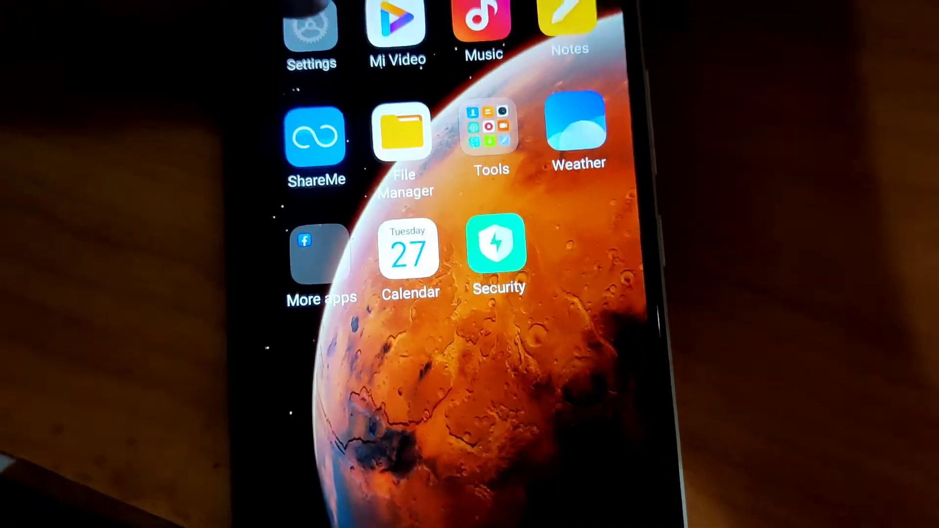
left_click(311, 29)
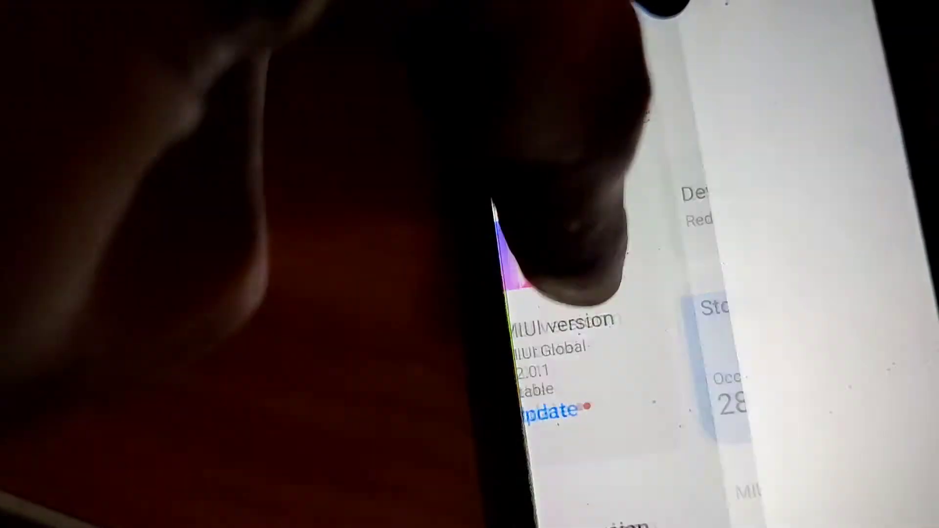
left_click(595, 368)
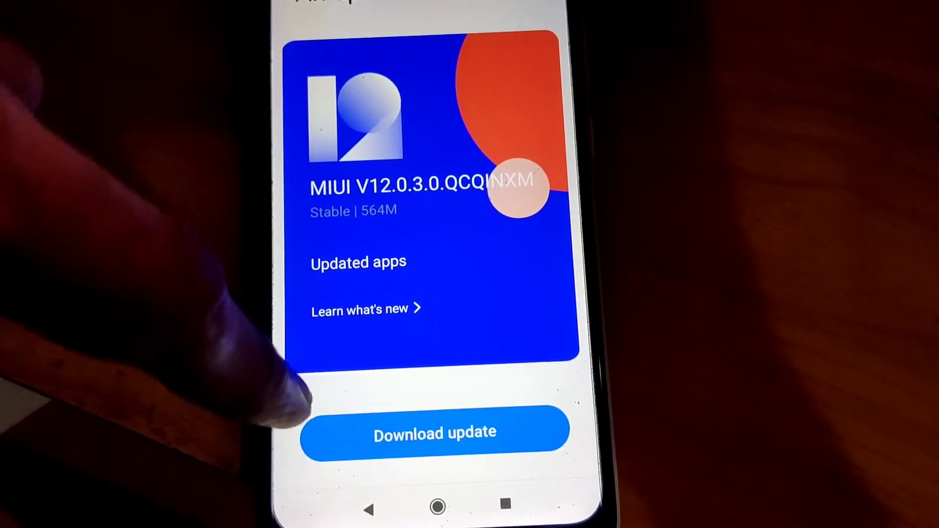
Step: Start downloading MIUI V12.0.3.0 Stable and adjust the network connection from quick toggles
left_click(430, 437)
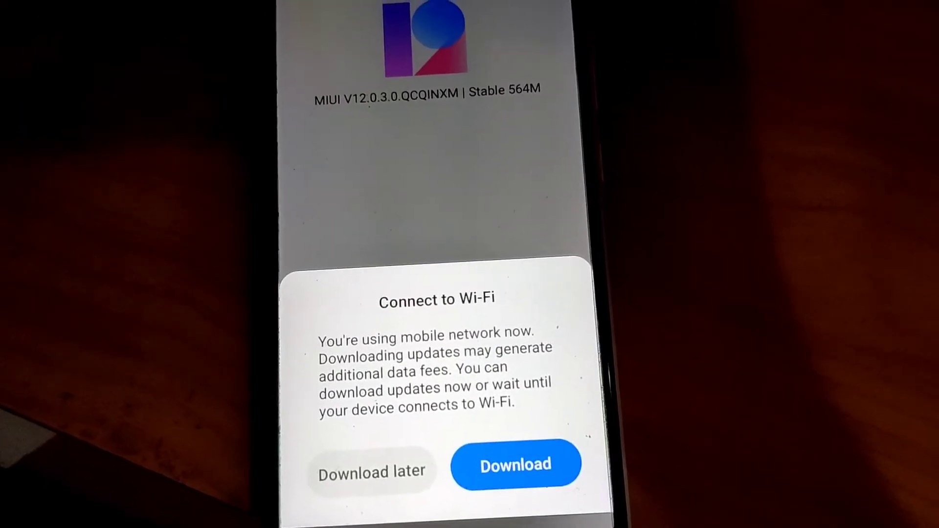
left_click_drag(422, 4, 422, 184)
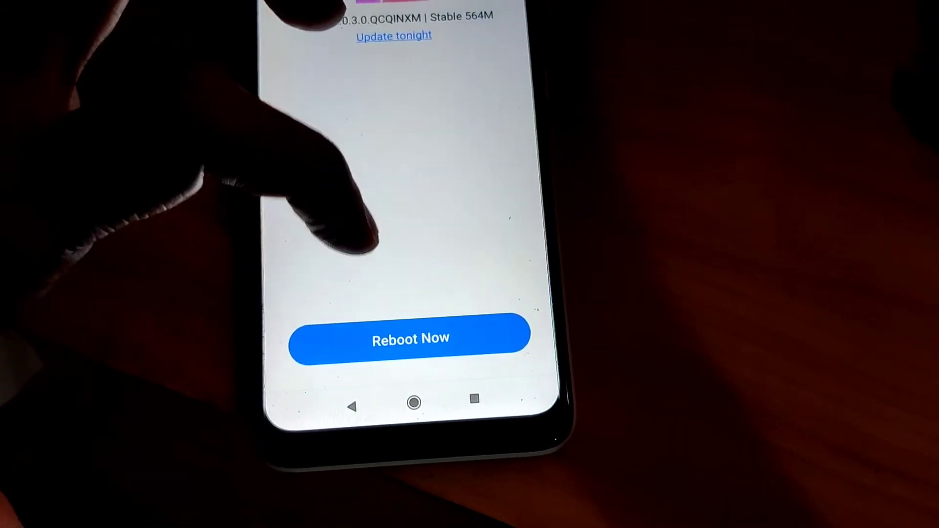
Step: Reboot now to install the downloaded MIUI V12.0.3.0 Stable update
left_click(400, 329)
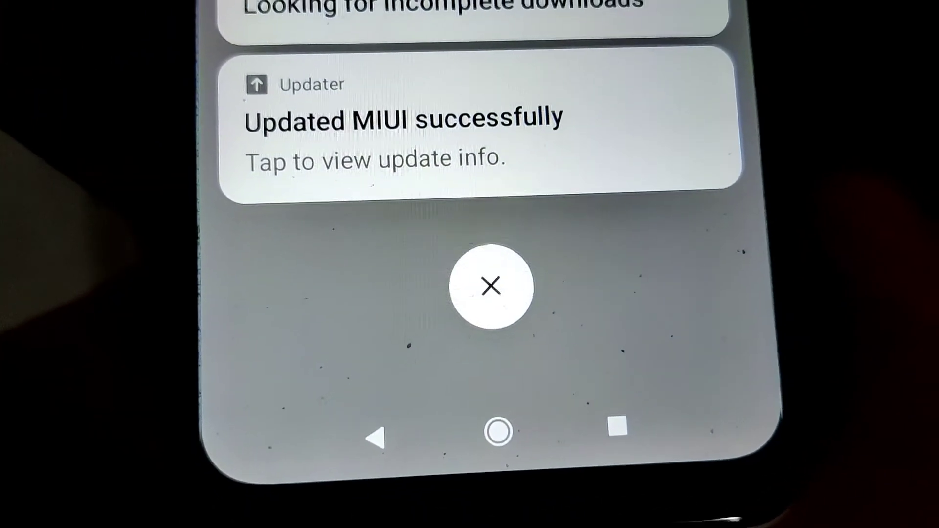
scroll(477, 118, "down", 2)
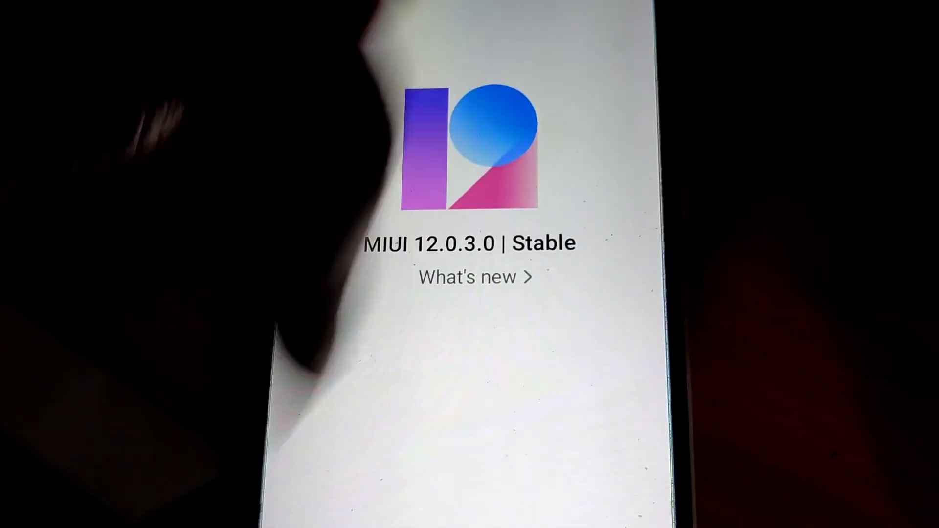
Step: Show the V12.0.3.0 What's new changelog from the update success page
left_click(477, 278)
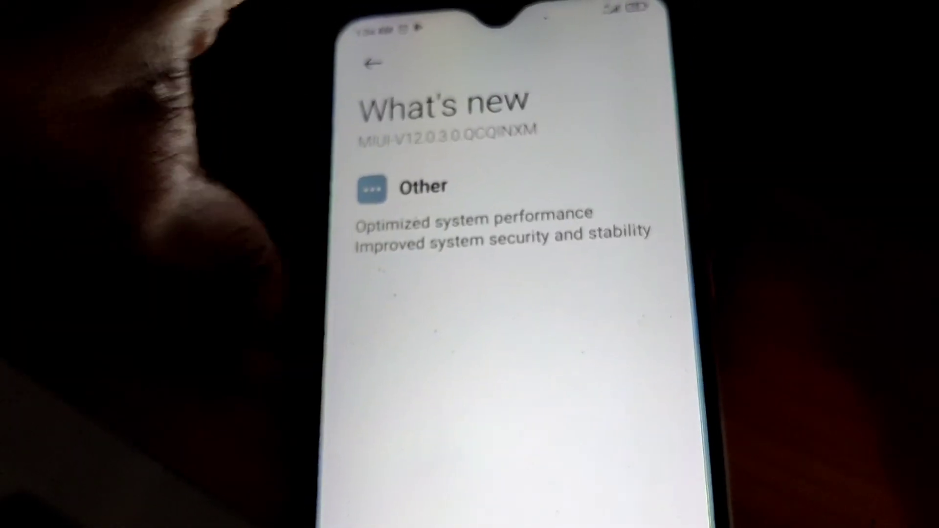